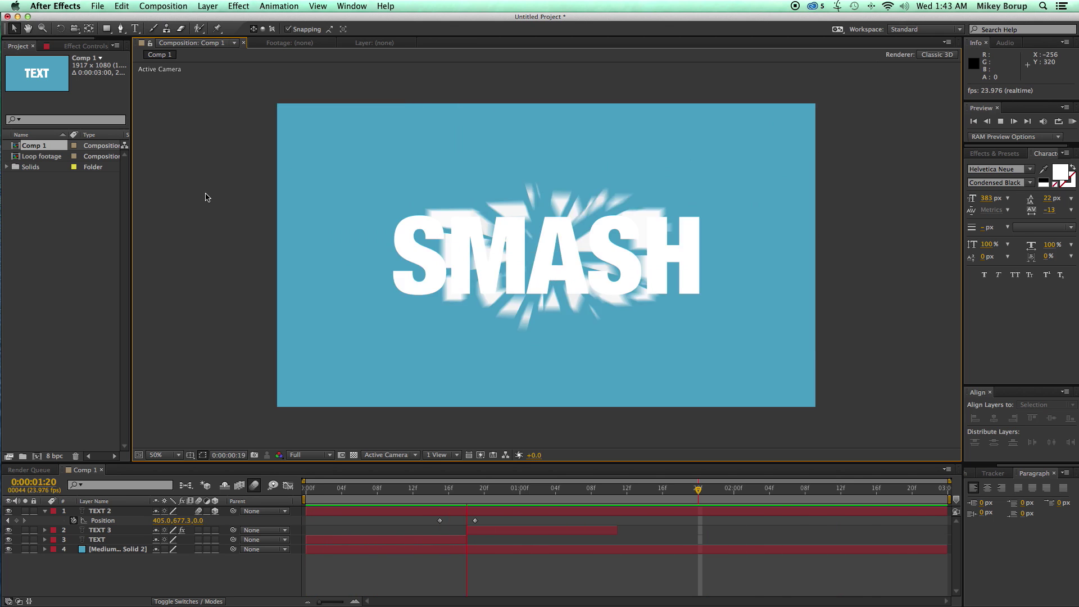
Step: Stop the preview, rewind to the start, and create a new composition named Smash
key(space)
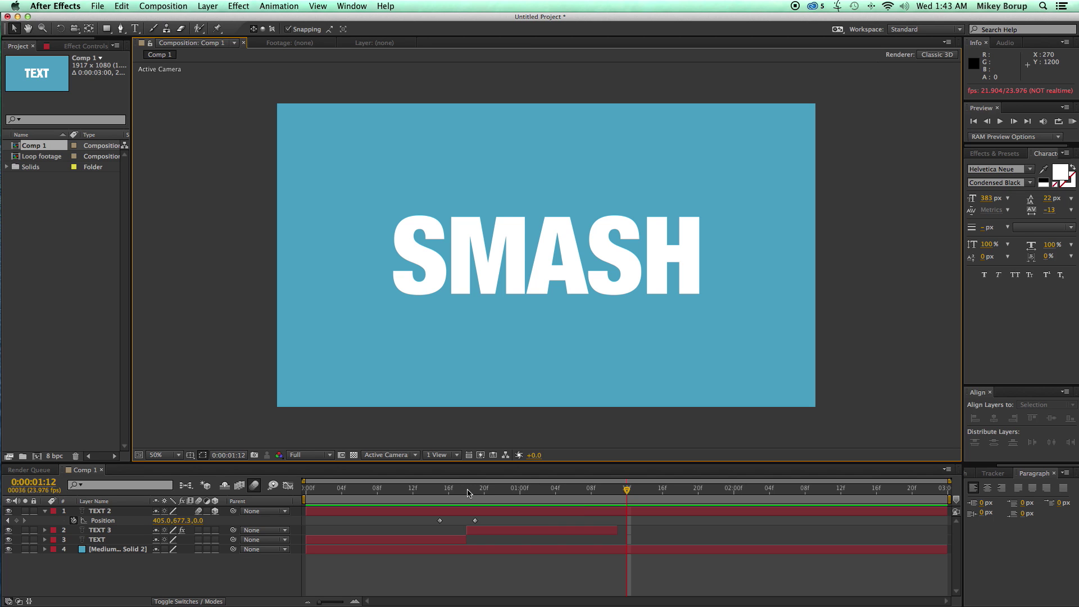
drag(467, 492, 314, 489)
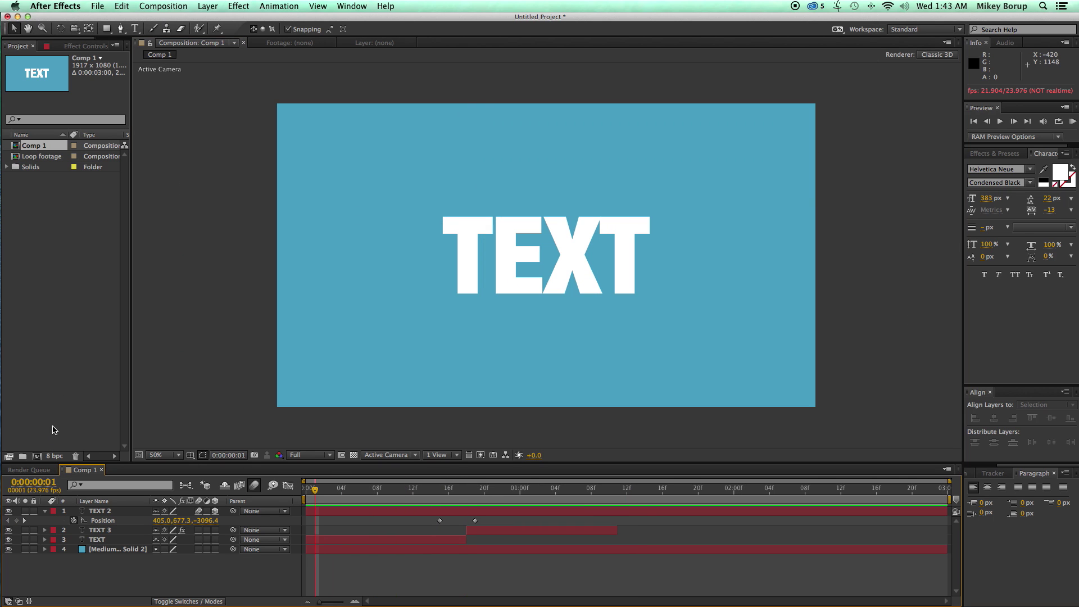
click(39, 456)
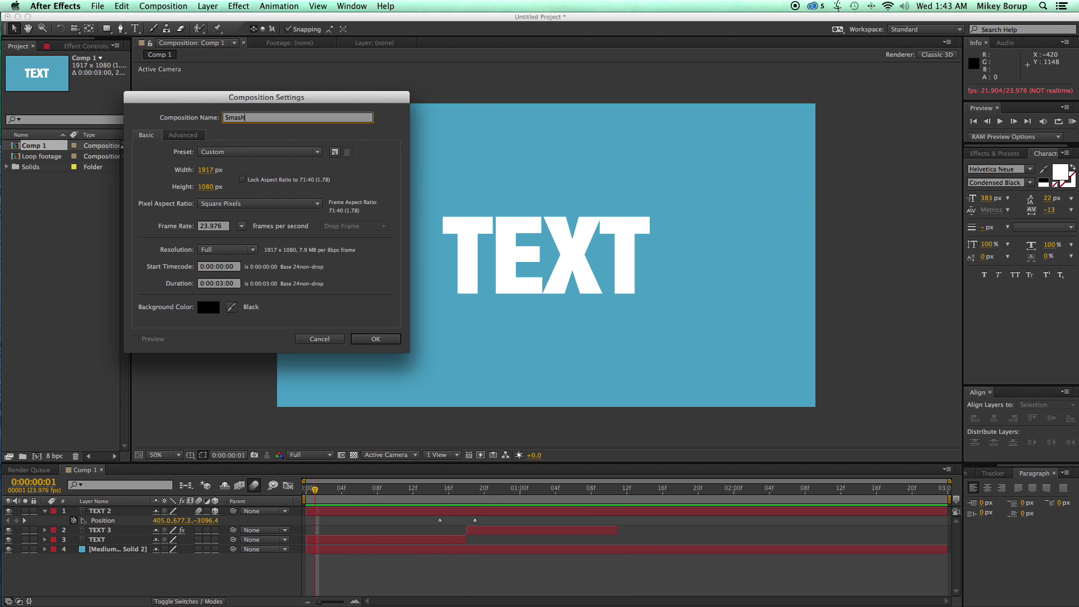
key(Return)
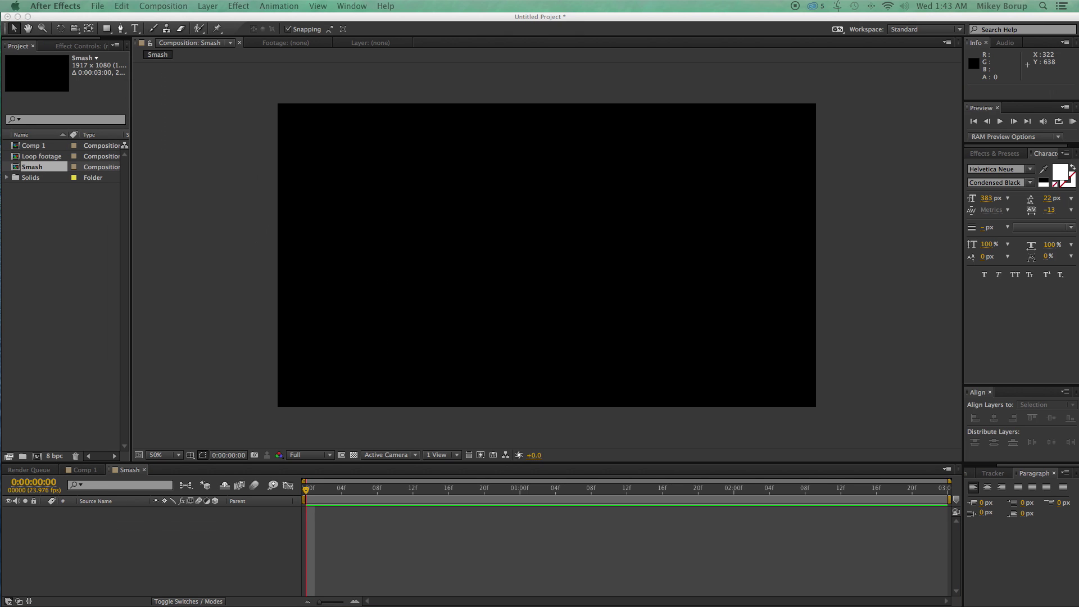
Step: Add a full-frame Medium Royal Blue solid as the composition background
key(super+y)
drag(403, 91, 382, 115)
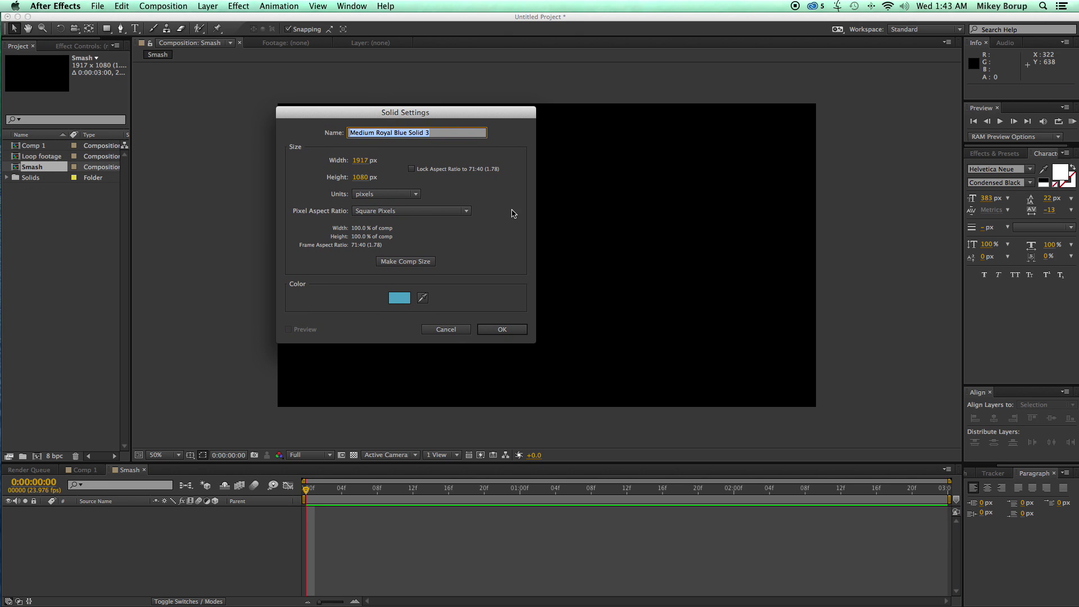
key(Return)
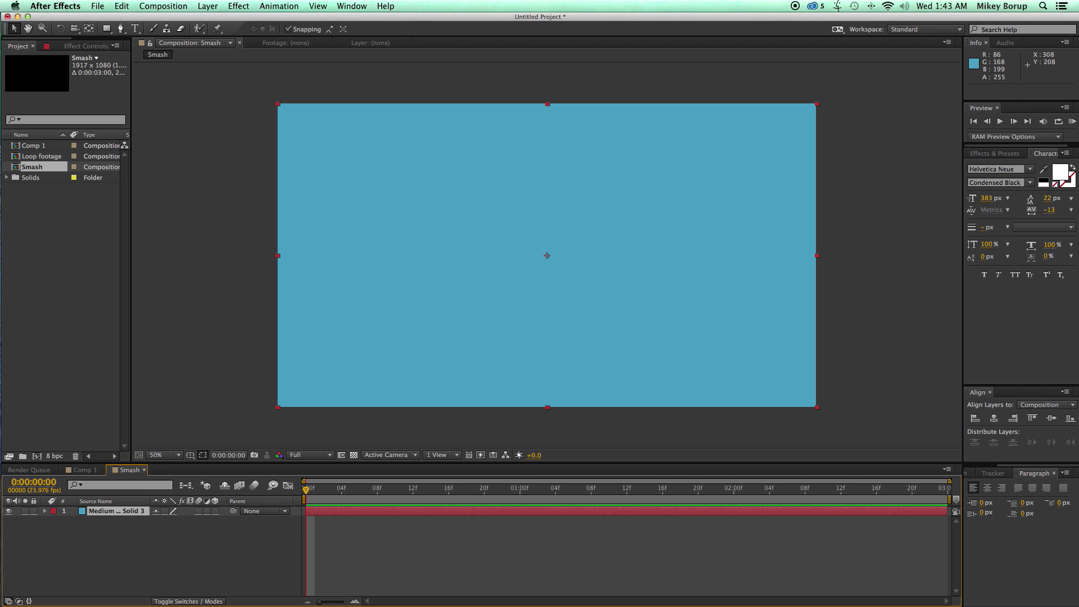
Step: Add a white TEXT text layer centred vertically and horizontally in the frame
click(134, 29)
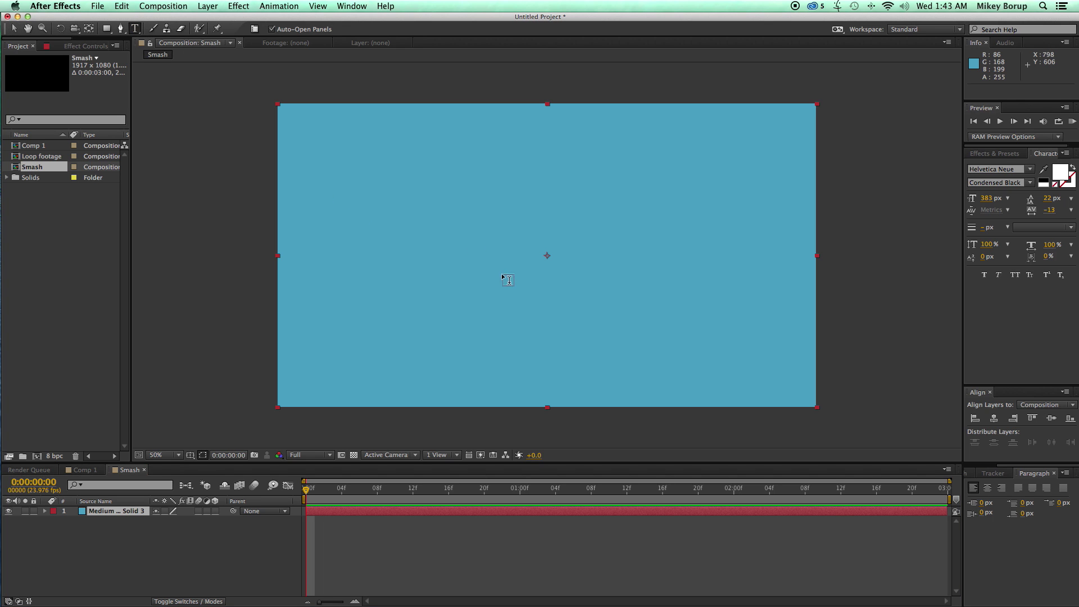
click(484, 247)
text(T)
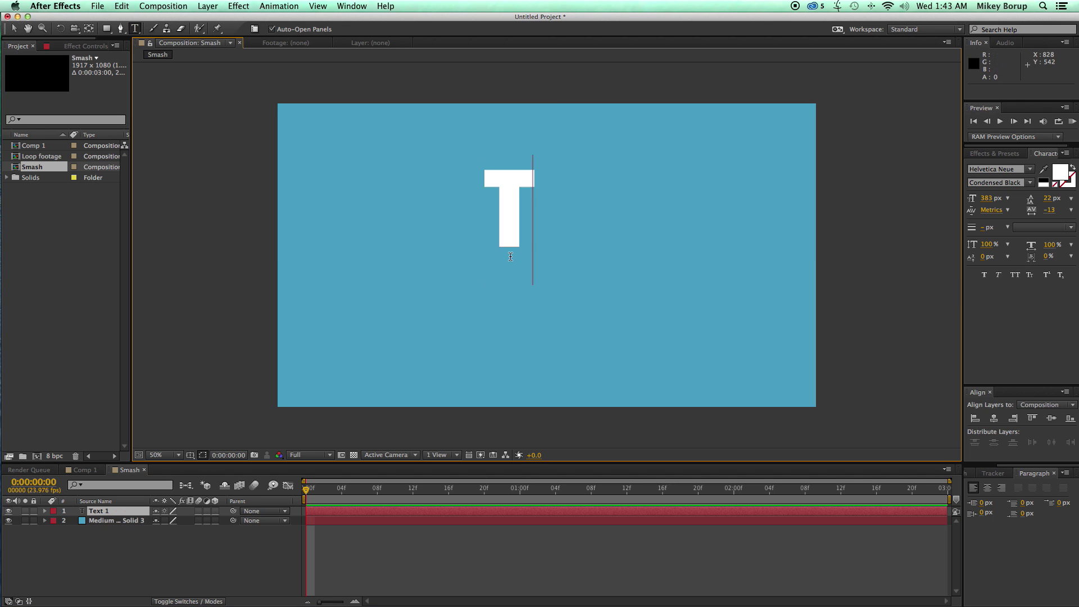
text(EXT)
key(Escape)
click(1050, 418)
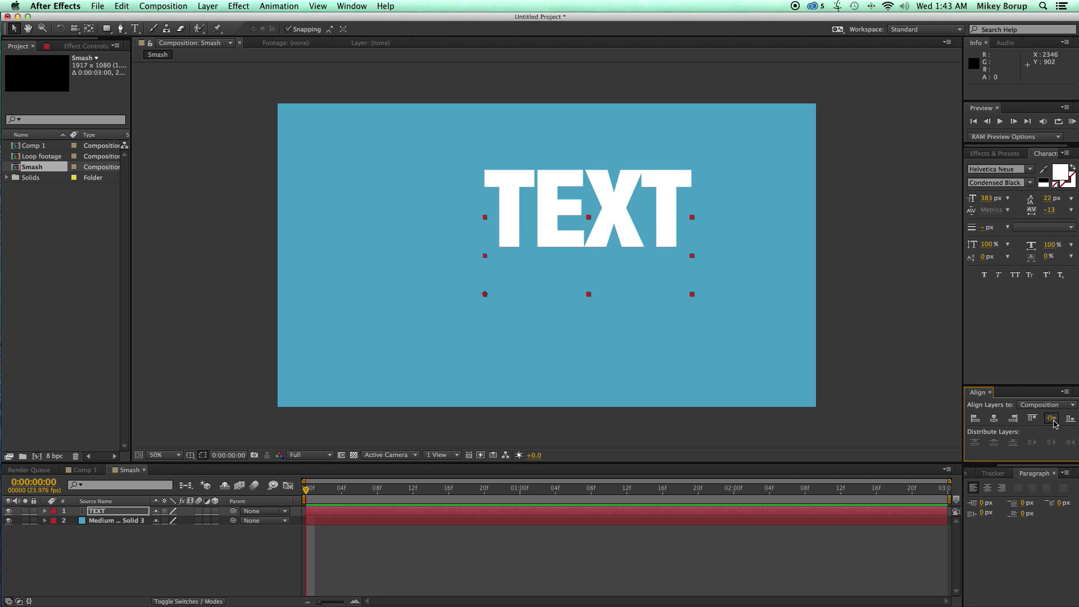
click(994, 418)
click(466, 557)
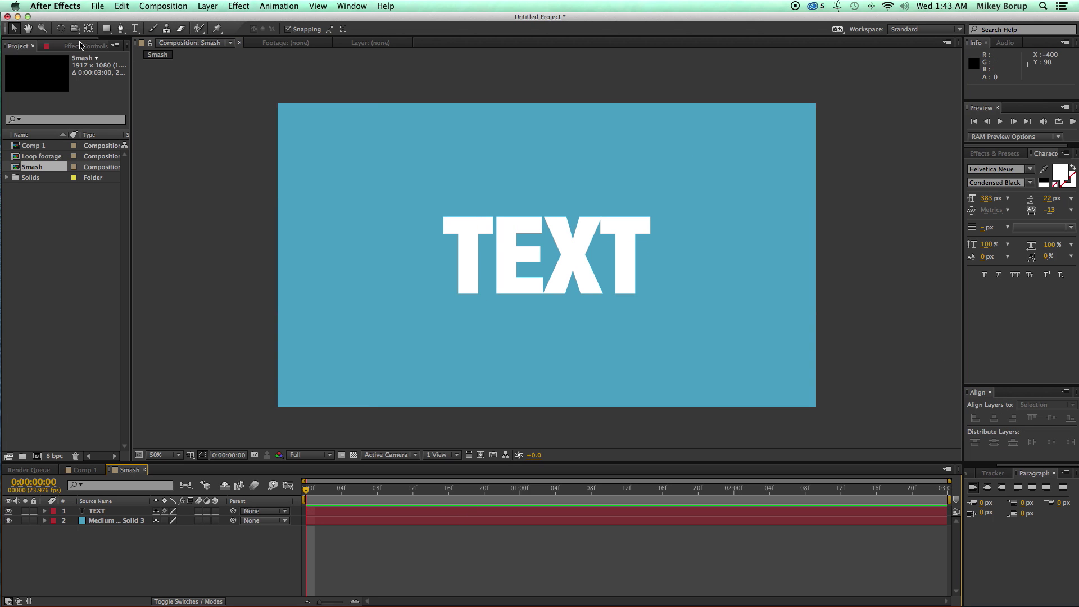
Step: Add a second text layer reading SMASH, centred vertically and horizontally
click(135, 29)
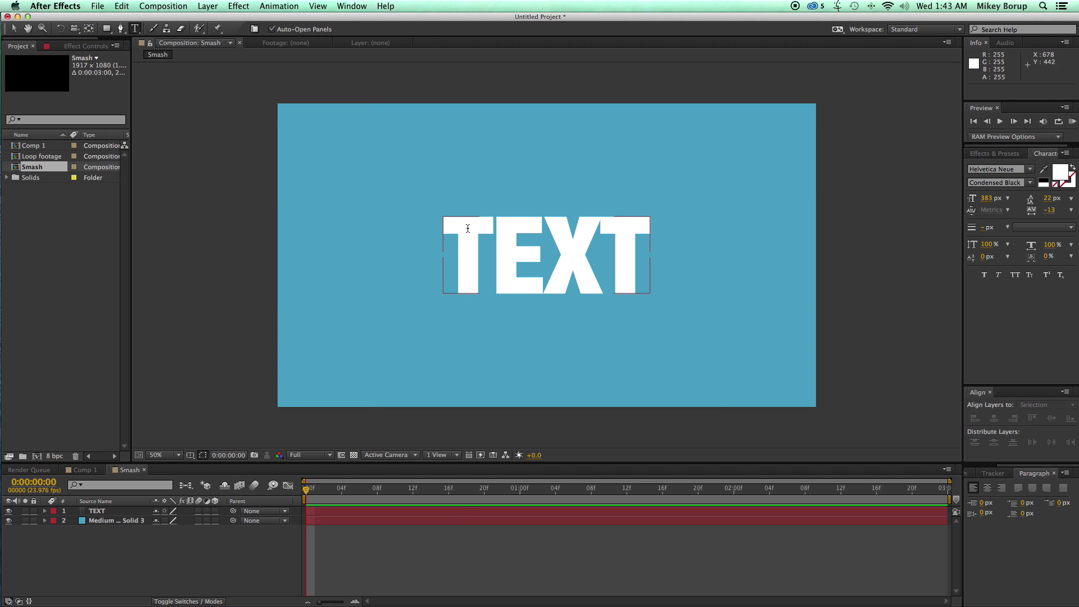
click(420, 209)
text(SMASH)
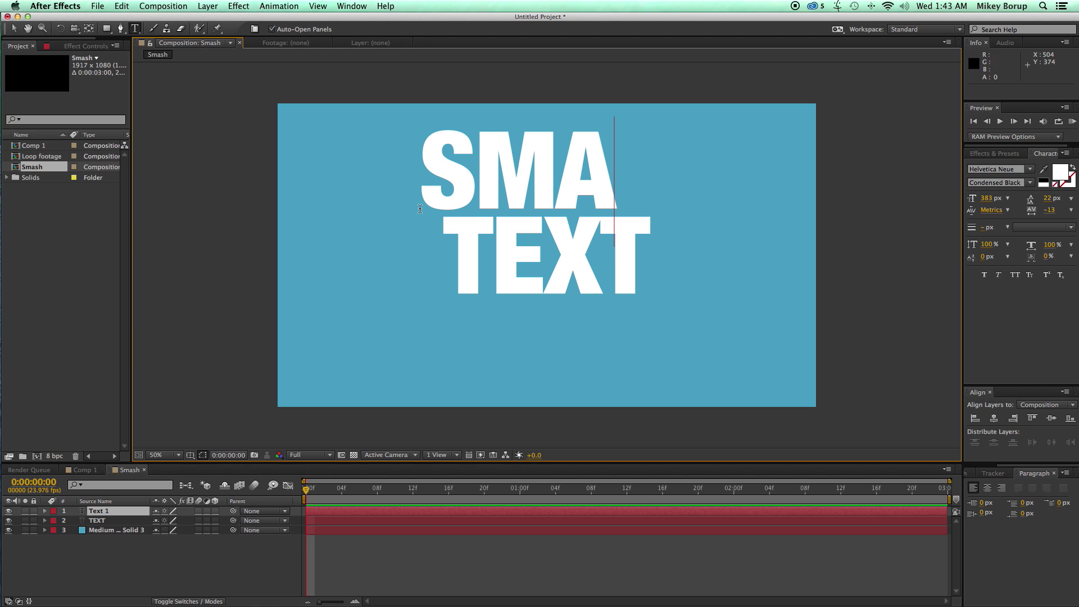
click(1051, 418)
click(993, 419)
click(395, 589)
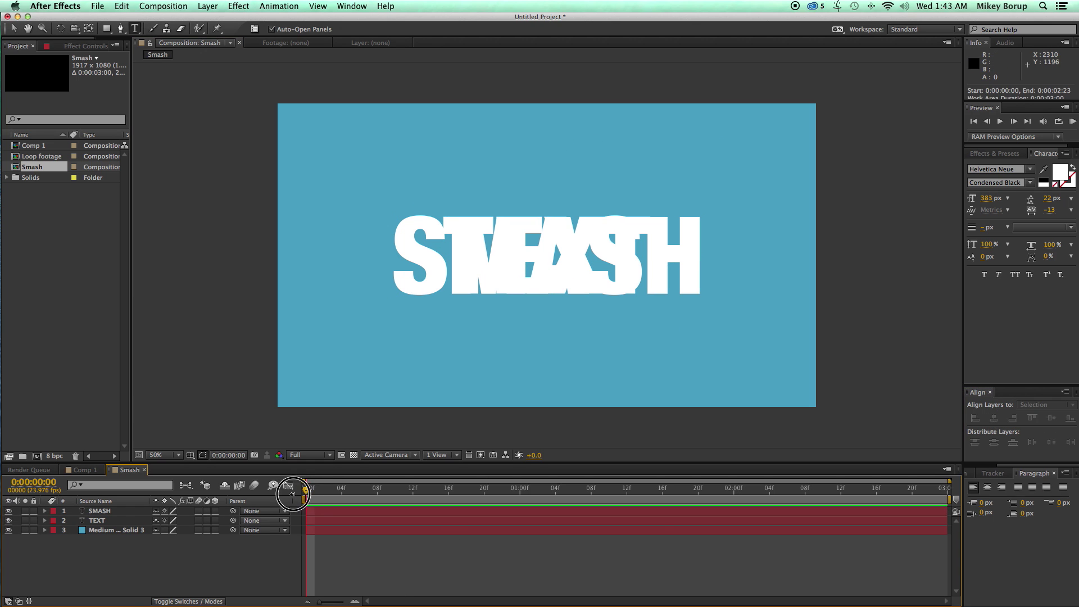
Step: Make SMASH a 3D layer and set a Position keyframe at frame 16
click(215, 511)
key(space)
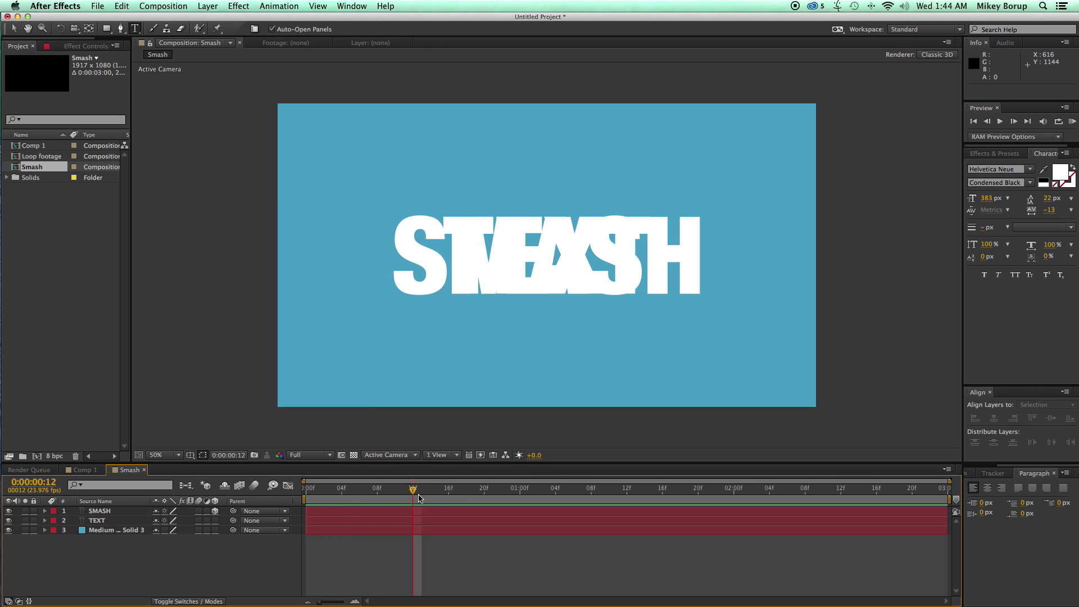
drag(419, 497, 449, 497)
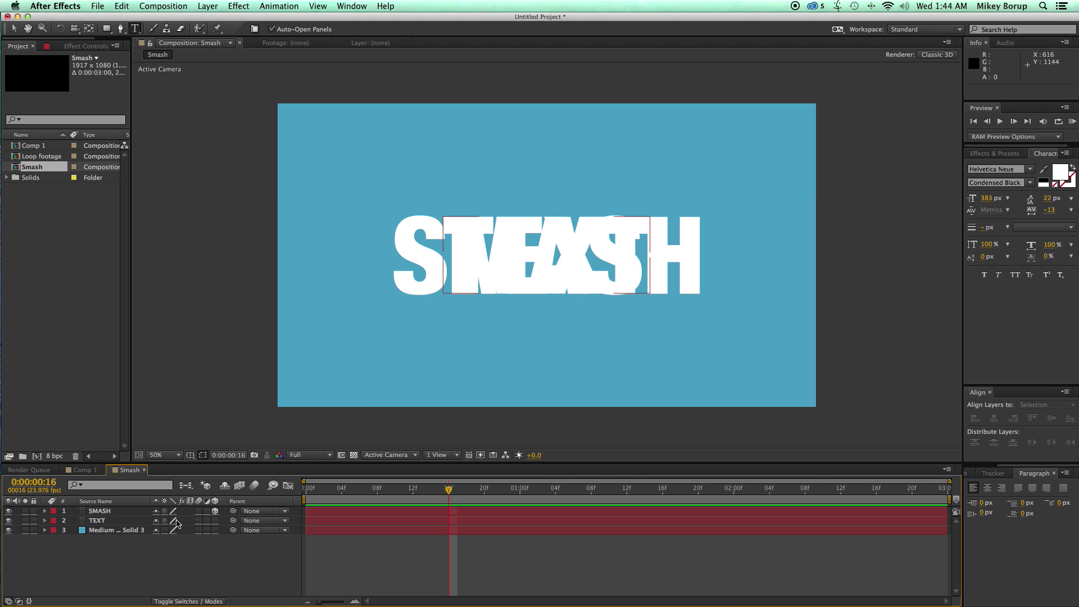
key(p)
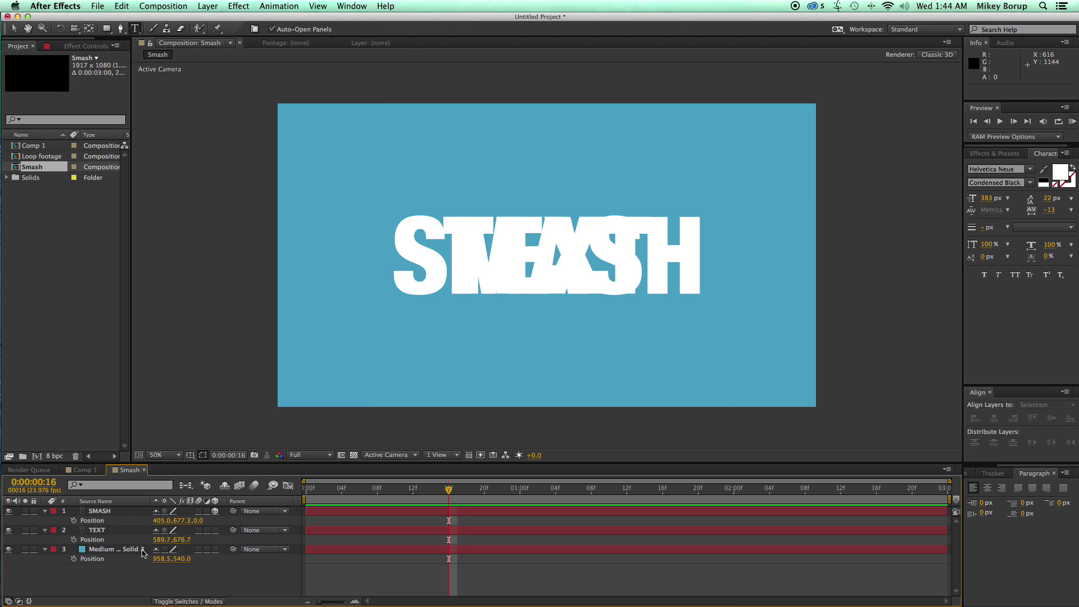
click(345, 514)
key(alt+shift+p)
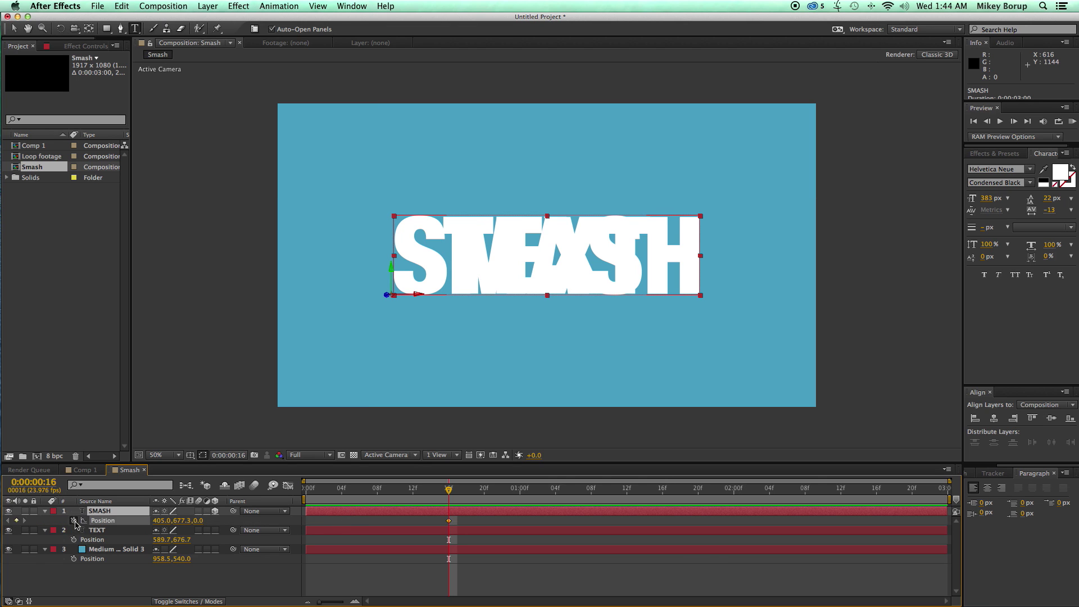
Step: Set SMASH's Z position to -2800 at frame 10 and preview the fly-in
drag(450, 491, 401, 493)
drag(198, 521, 50, 512)
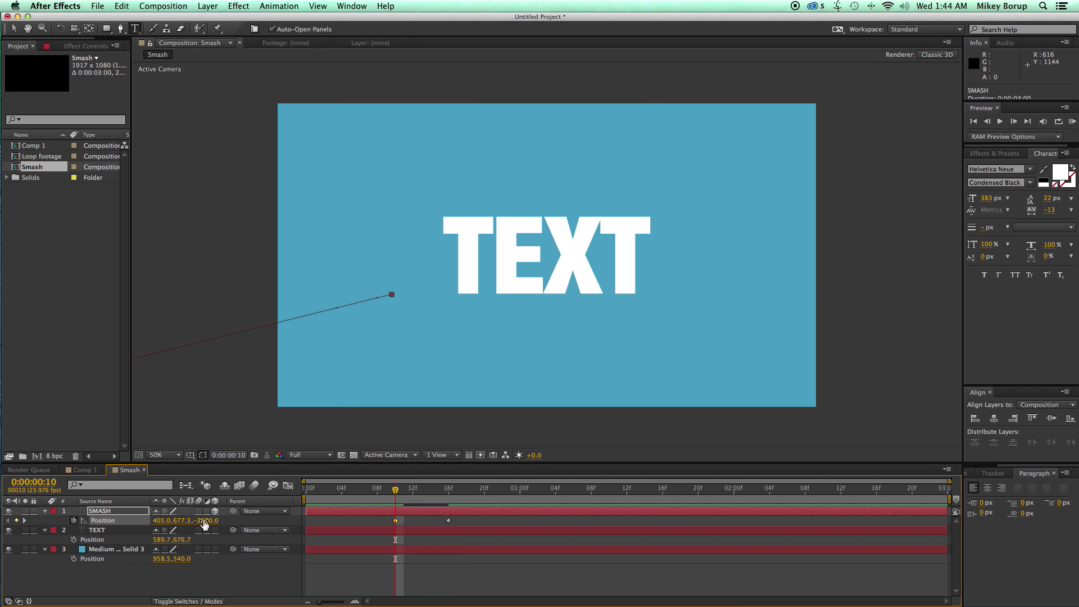
drag(409, 493, 379, 493)
key(space)
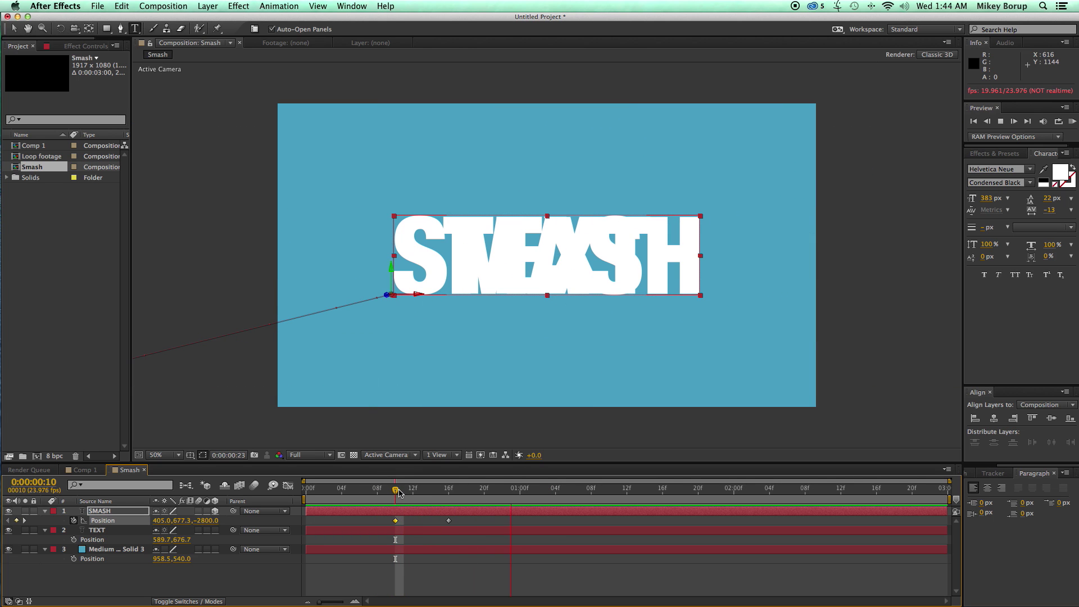
click(438, 488)
drag(439, 488, 448, 488)
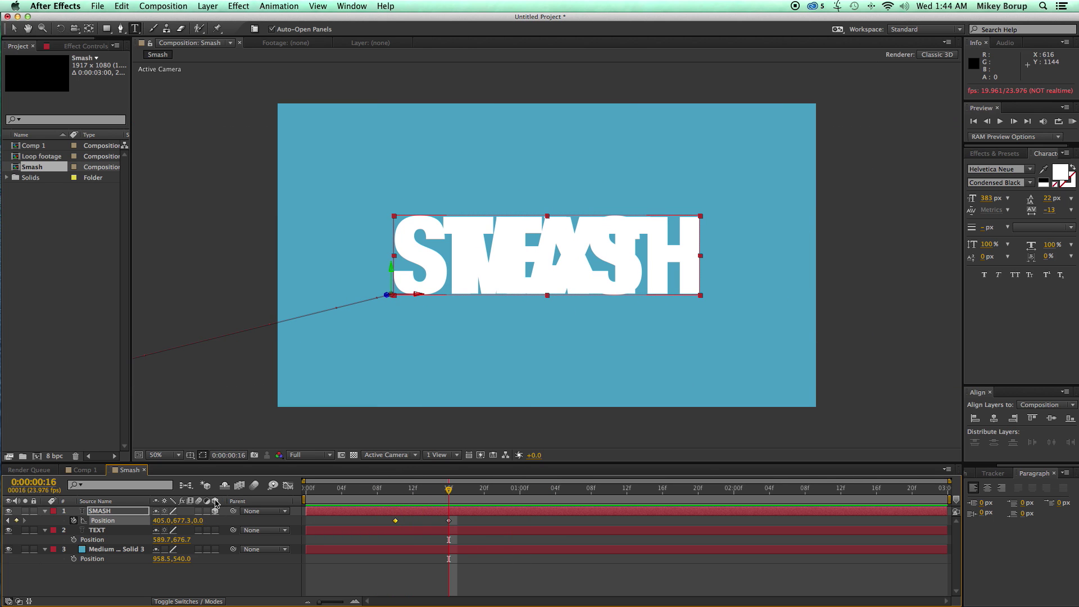
Step: Enable the composition and SMASH layer motion blur switches, then preview from frame 8
click(254, 485)
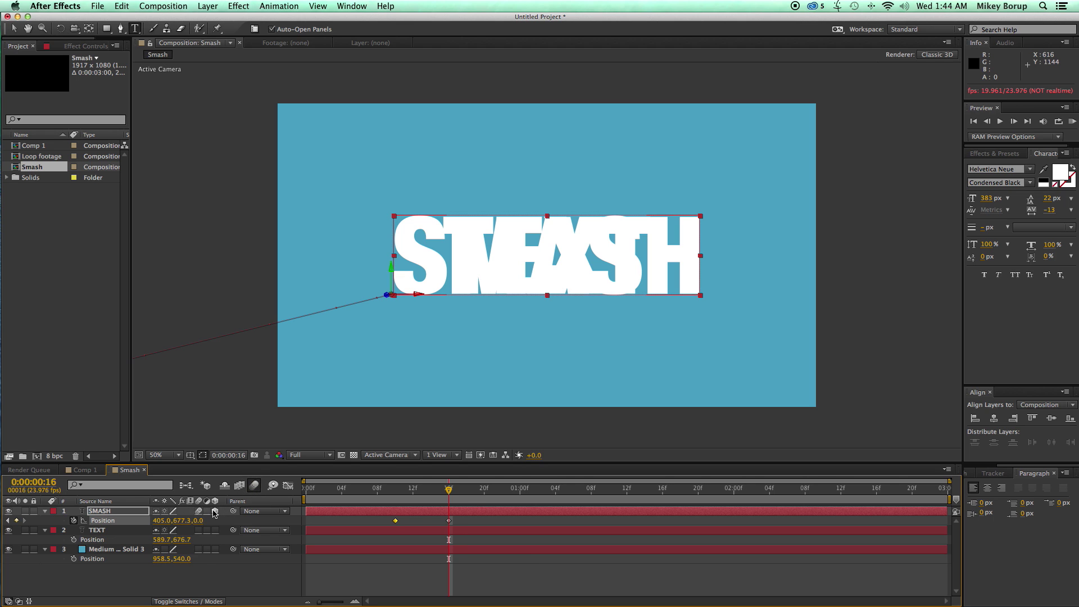
click(199, 510)
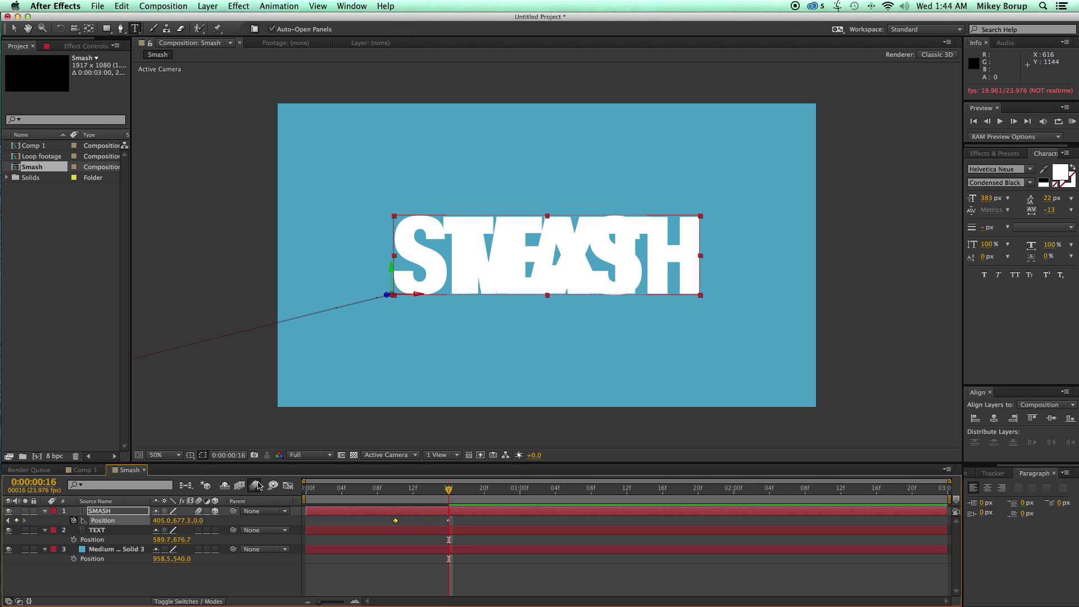
click(379, 490)
key(space)
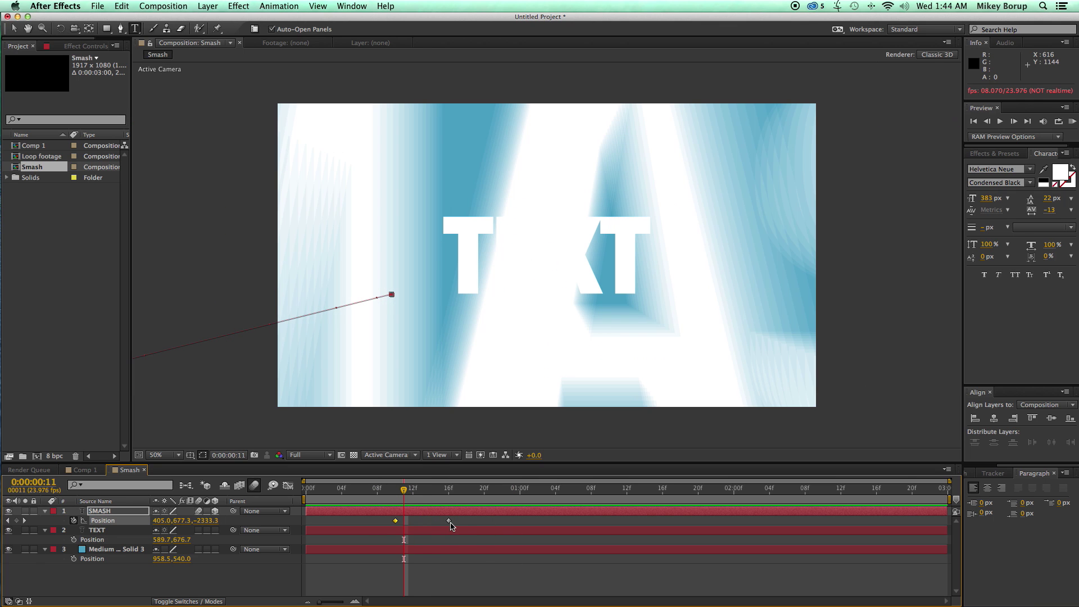
Step: Shift SMASH's final Position keyframe a few frames earlier, then select the TEXT layer
drag(450, 520, 439, 520)
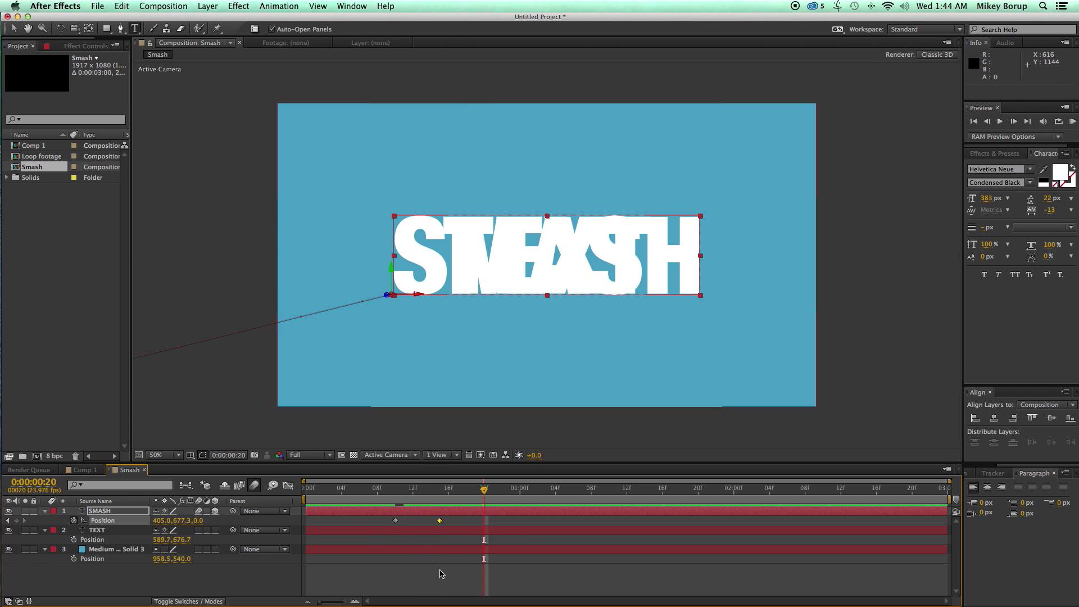
click(441, 573)
click(45, 511)
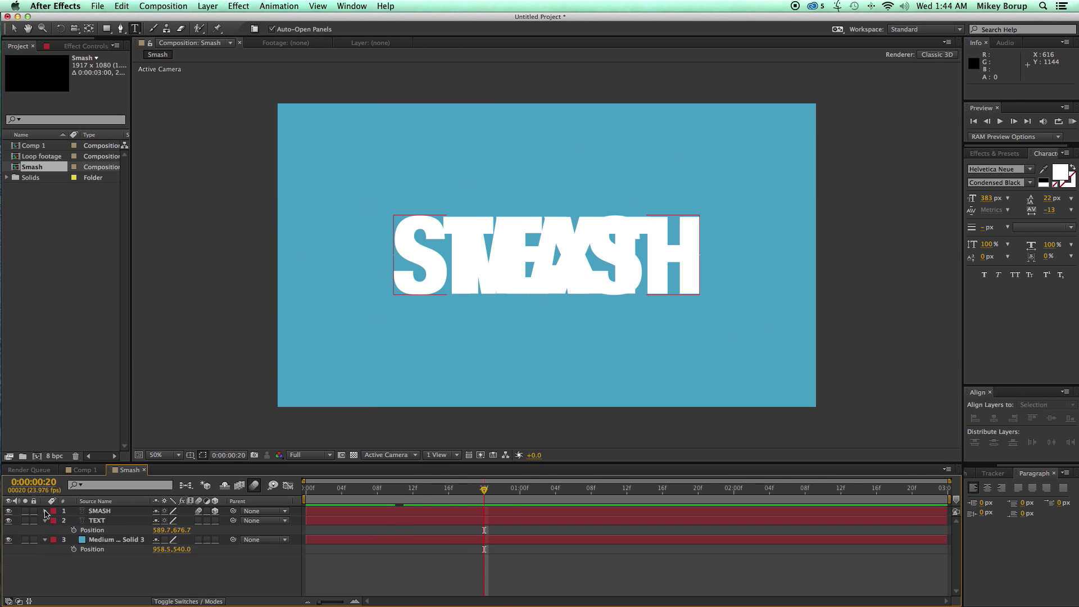
click(68, 520)
Step: Select the TEXT layer and move the current time back to frame 15
click(45, 539)
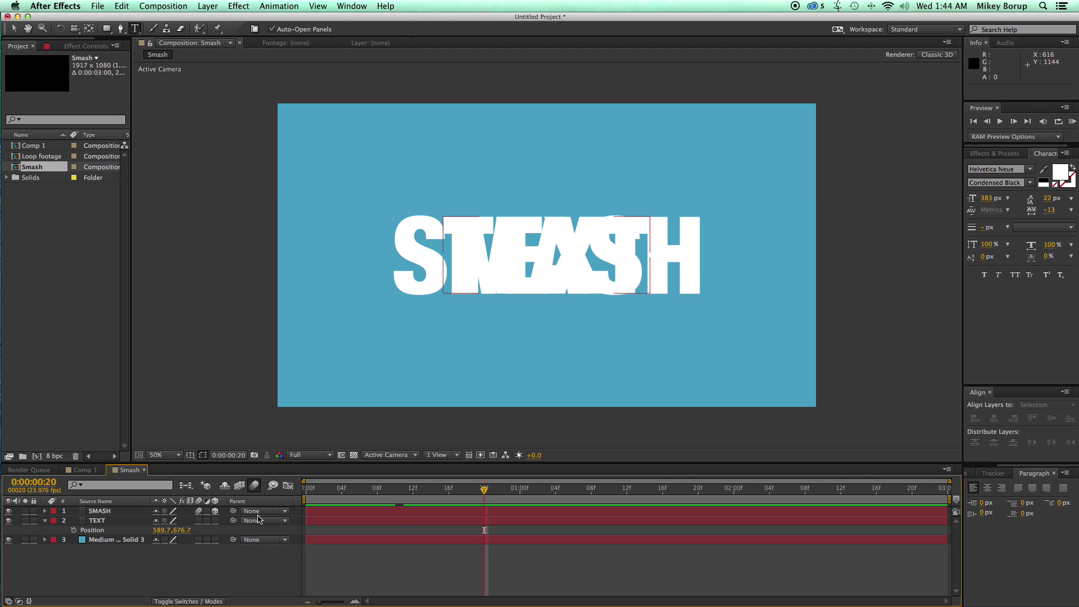
click(394, 523)
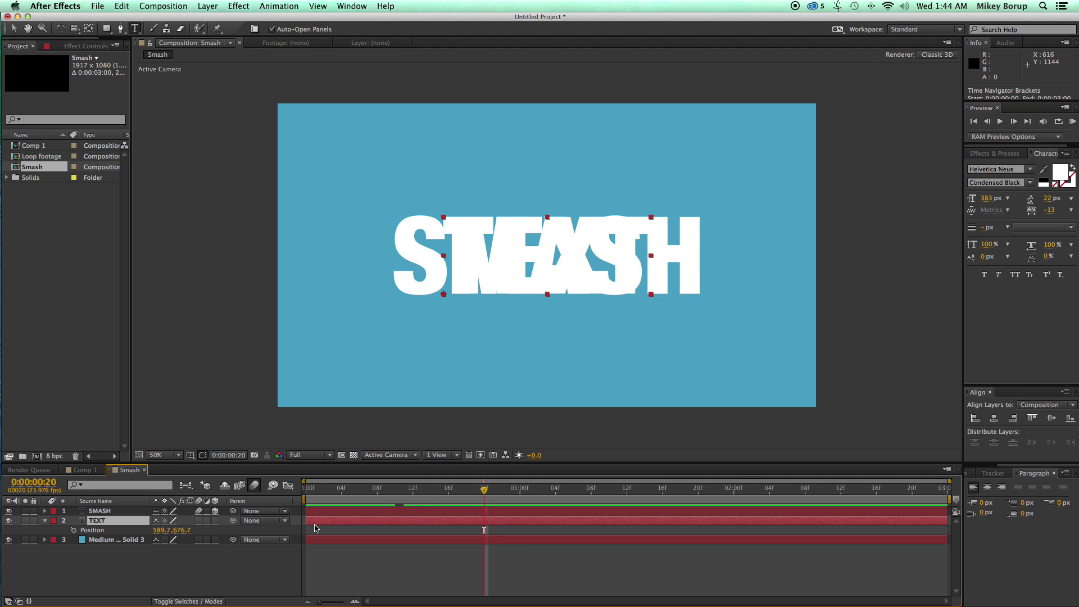
mouse_move(424, 497)
mouse_down()
mouse_move(414, 495)
mouse_move(438, 495)
mouse_up()
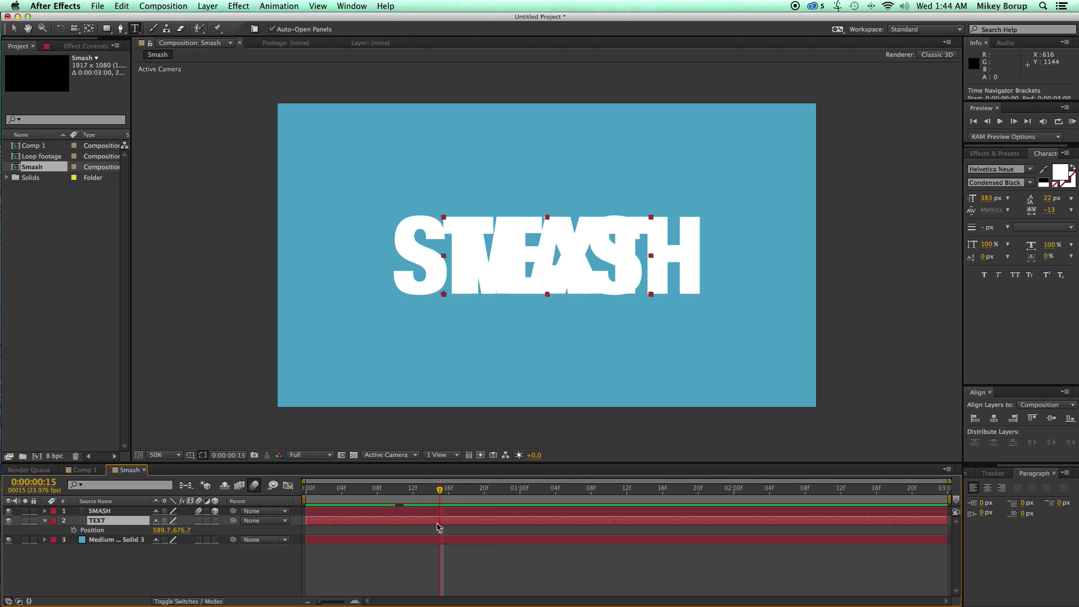
drag(438, 494, 439, 495)
Step: Duplicate TEXT, trimming TEXT 2's in point and TEXT's out point to frame 15
key(super+d)
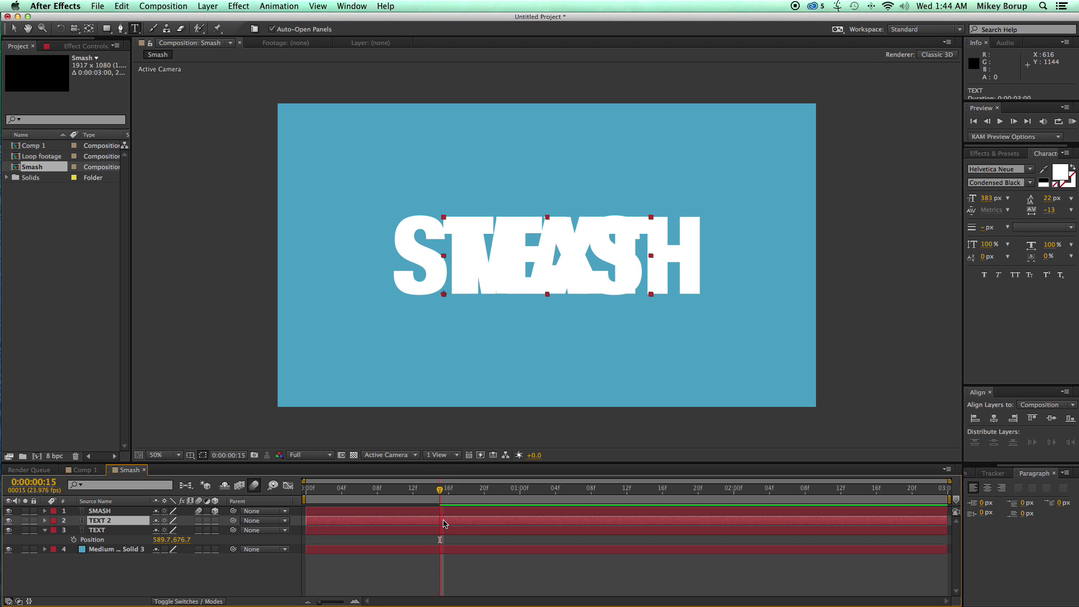
key(alt+bracketleft)
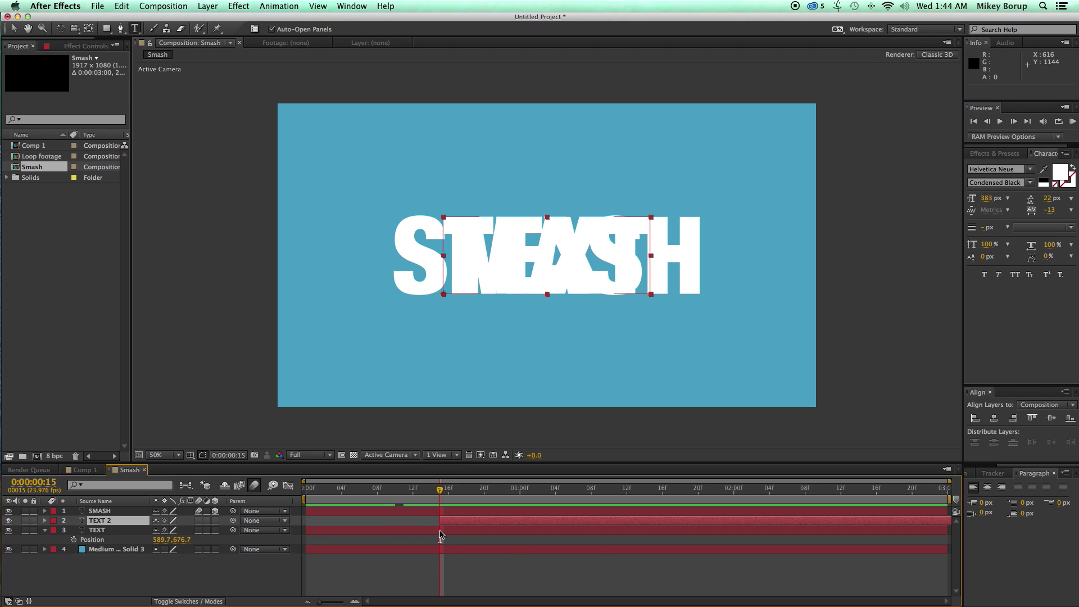
click(447, 531)
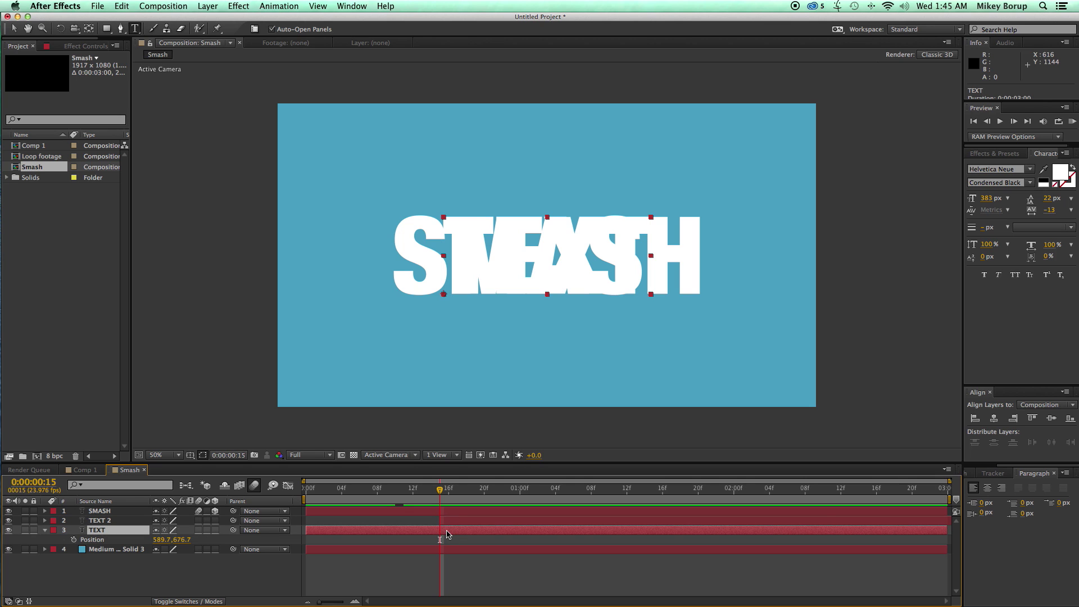
key(alt+bracketright)
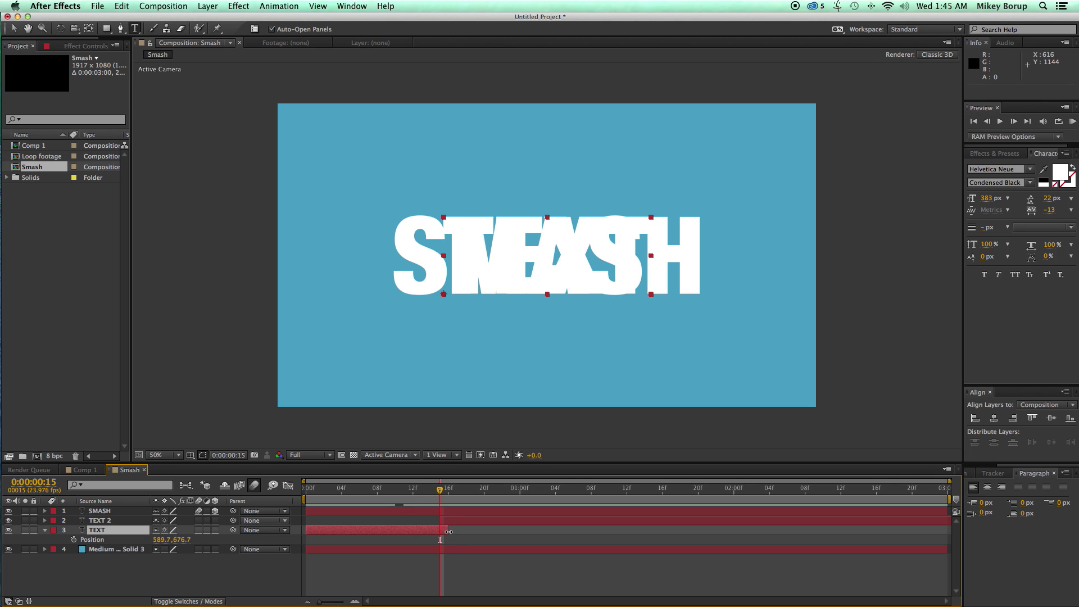
drag(448, 531, 445, 522)
click(449, 524)
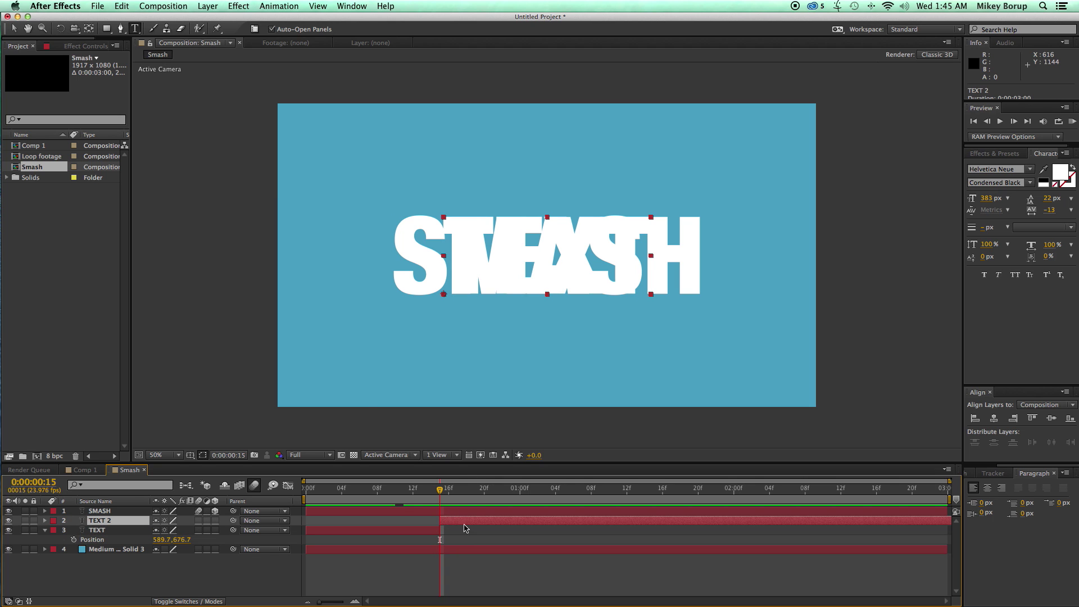
Step: Apply the Simulation > Shatter effect to TEXT 2
click(238, 7)
mouse_move(296, 276)
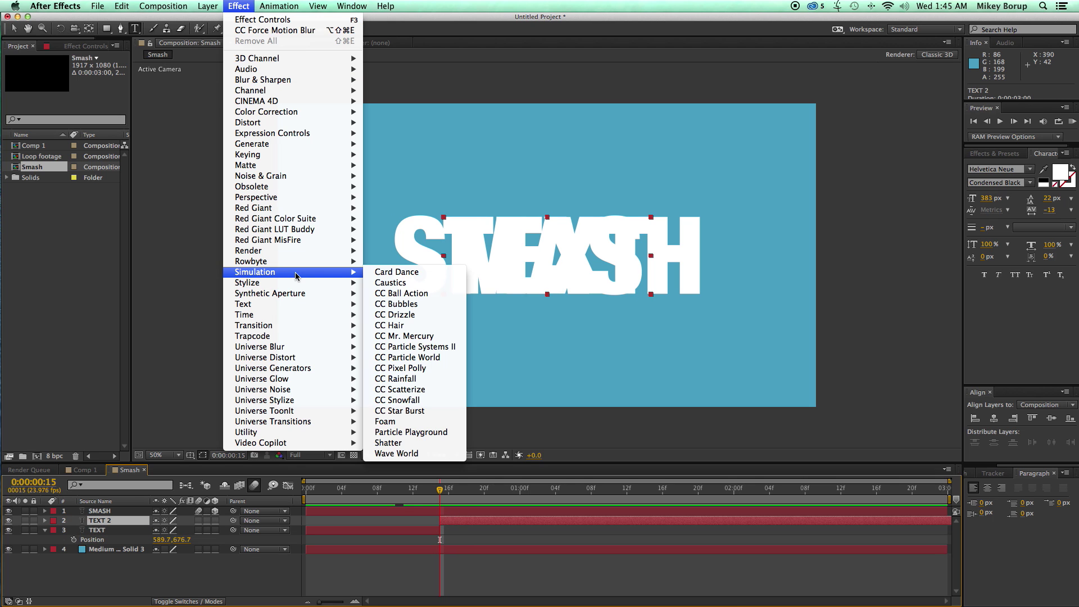
click(409, 443)
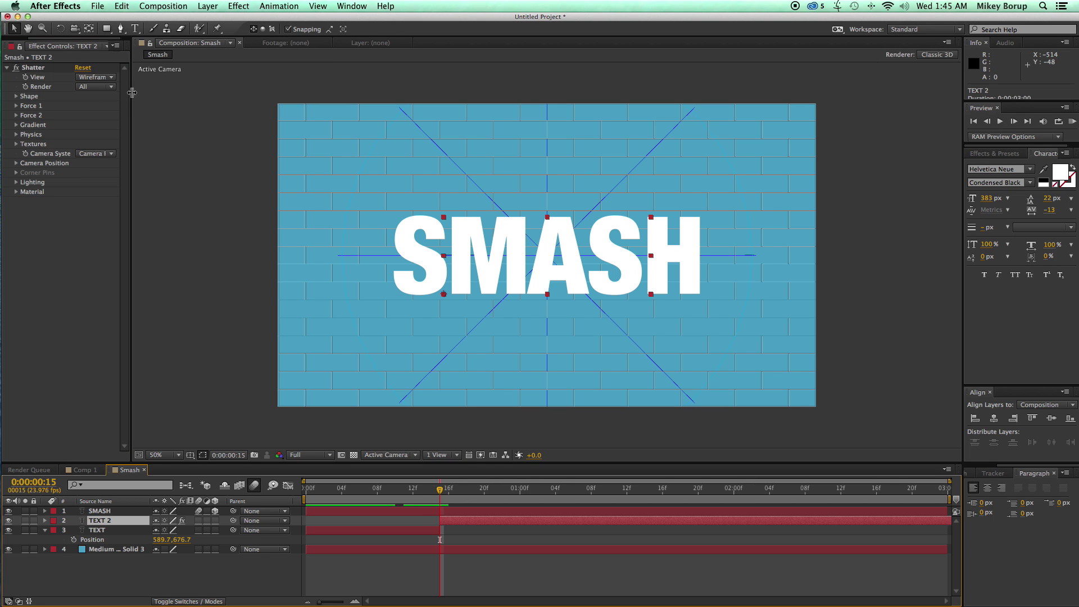
Step: Set Shatter's View to Rendered and its Shape pattern to Glass
drag(131, 92, 160, 92)
click(142, 79)
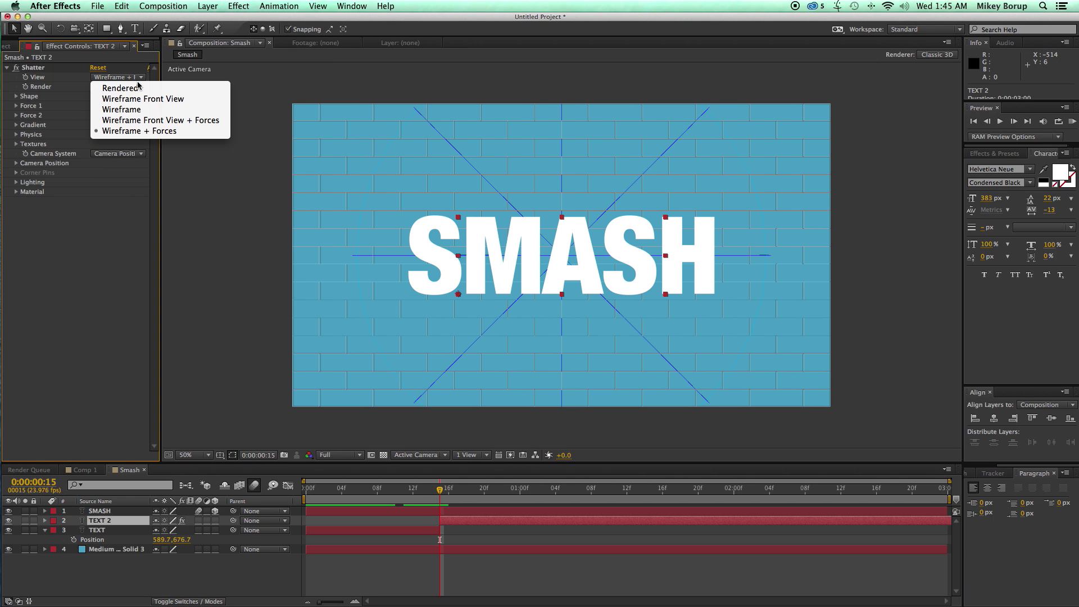
click(120, 88)
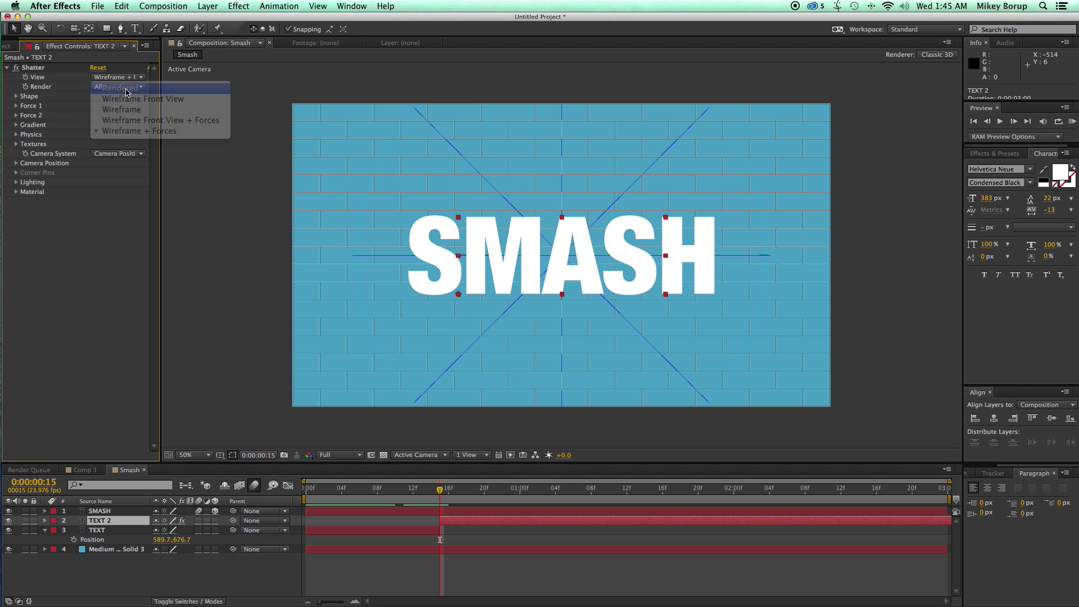
click(17, 97)
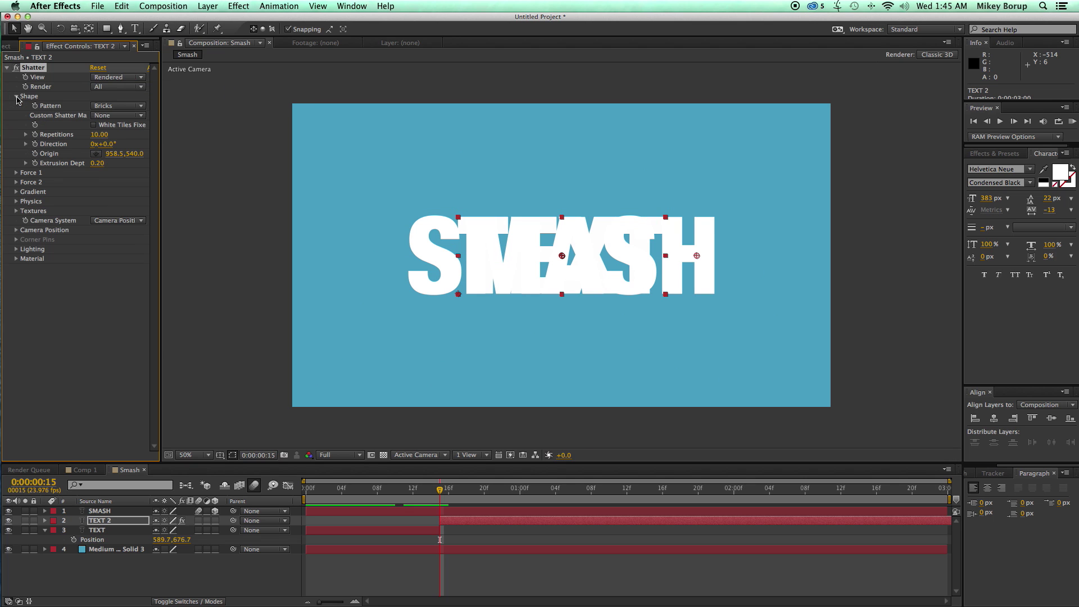
click(118, 106)
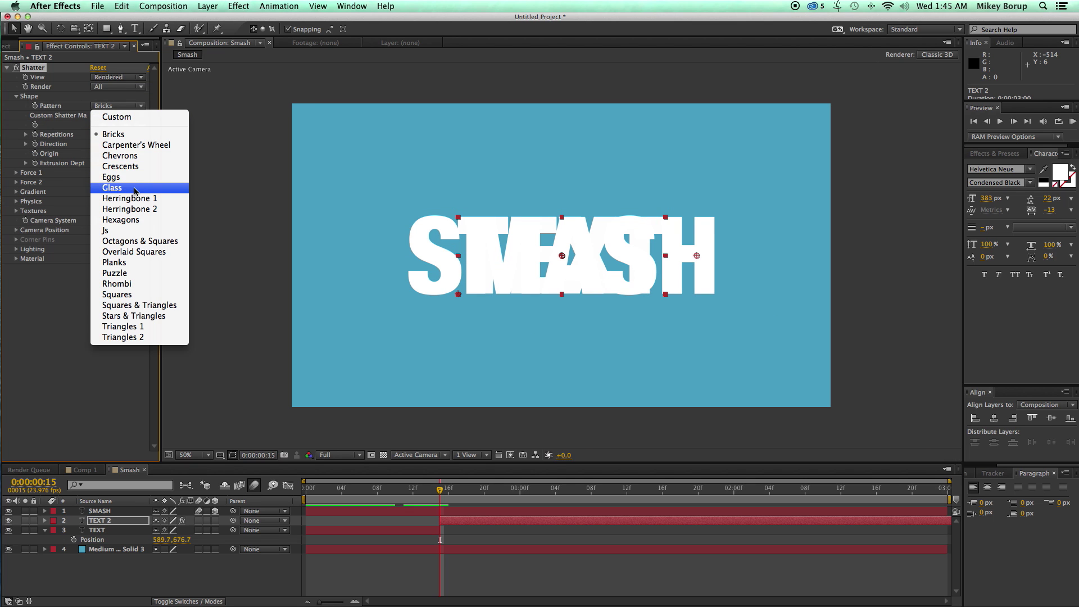
click(135, 190)
Step: Set Force 1 Strength to 10 and Extrusion Depth to 0, then preview the shatter
click(16, 173)
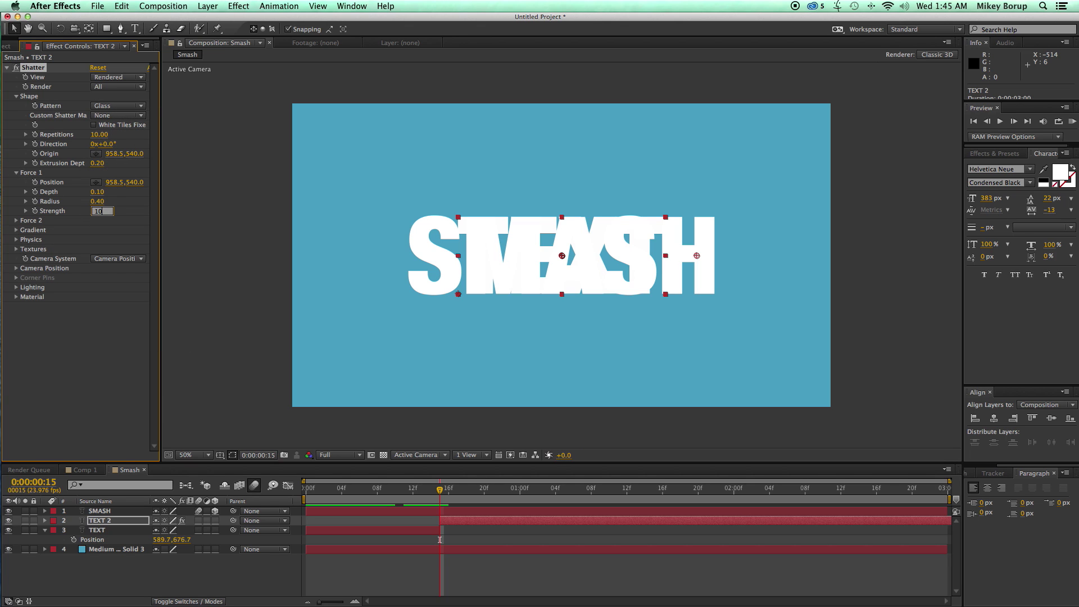
key(Return)
drag(98, 168, 34, 167)
click(16, 240)
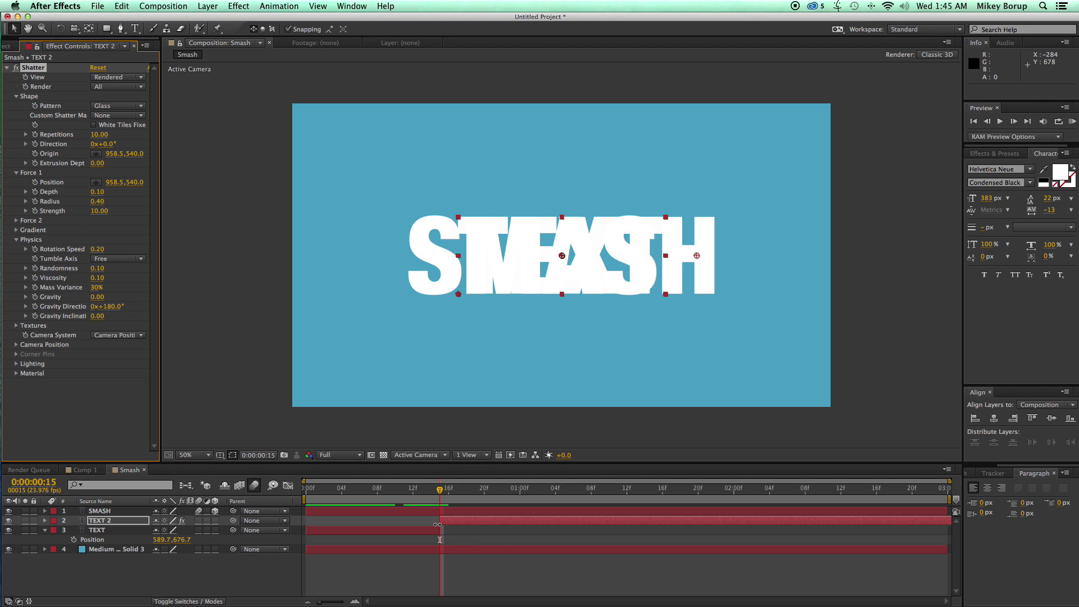
key(space)
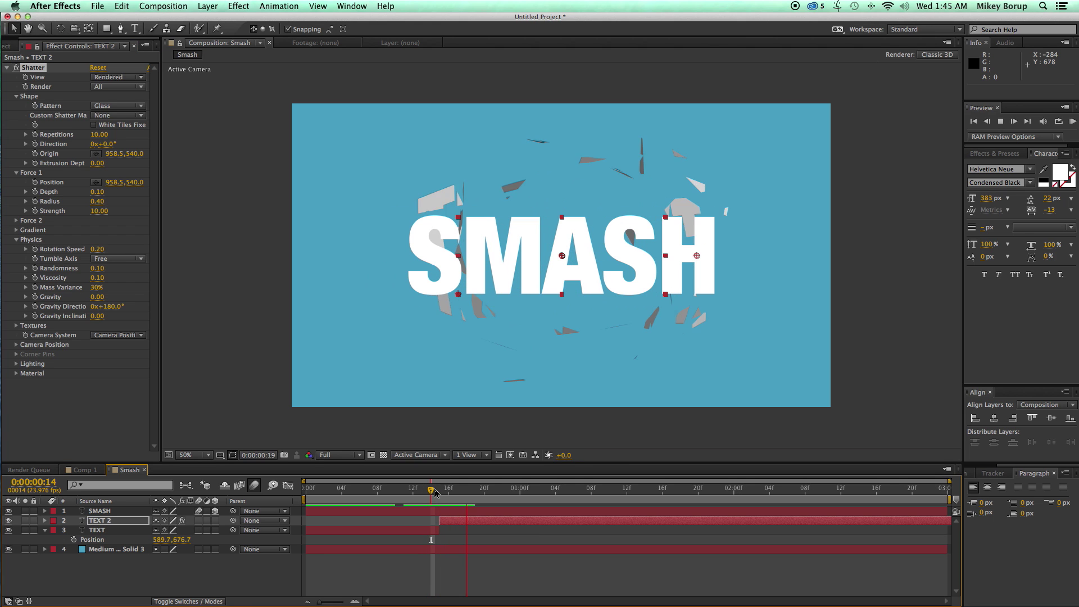
Step: End TEXT one frame earlier, around frame 14, then replay and scrub the shatter
drag(480, 493, 430, 530)
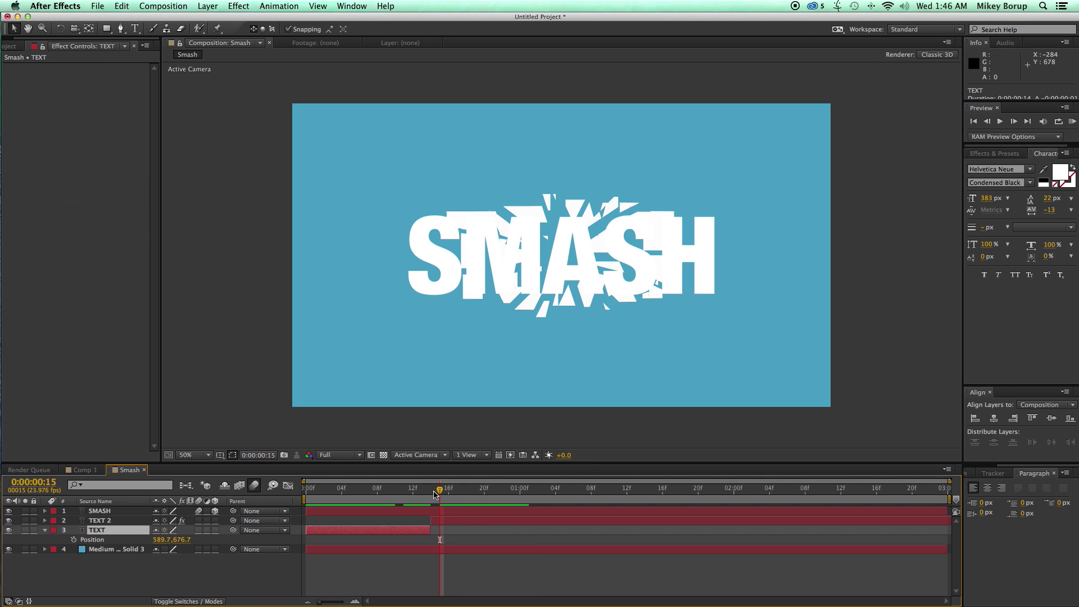
drag(438, 492, 395, 492)
key(space)
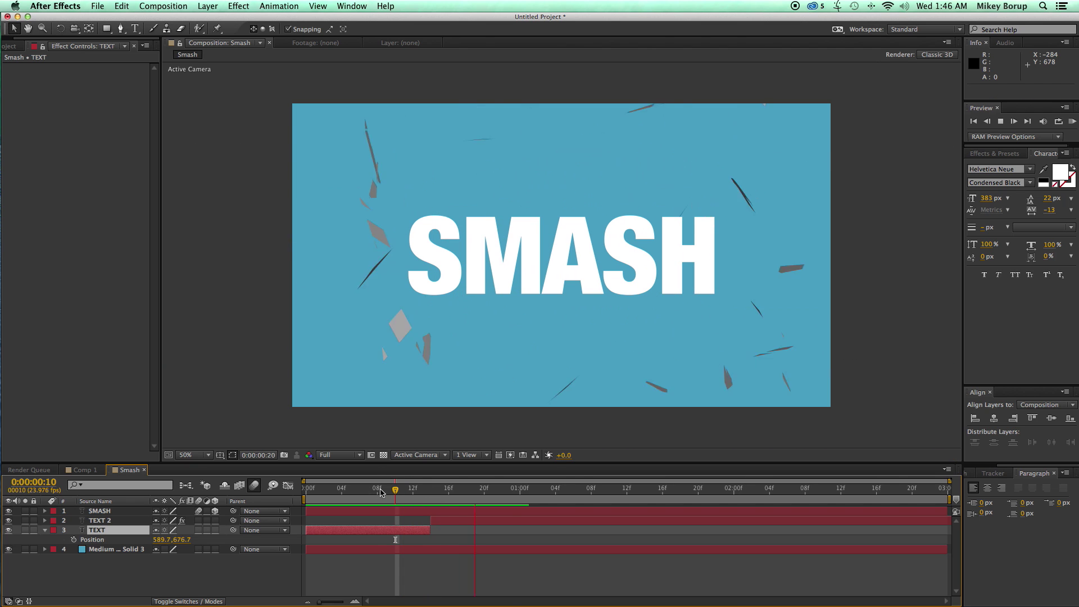
drag(395, 491, 459, 492)
key(space)
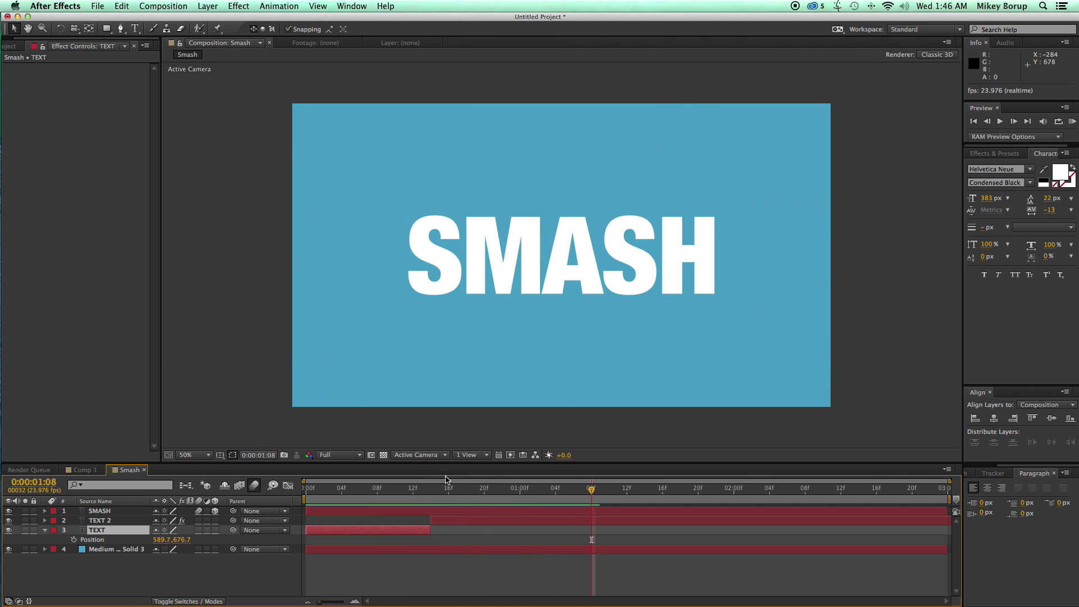
click(439, 492)
Step: Apply Time > CC Force Motion Blur to TEXT 2 and preview from frame 12
click(458, 520)
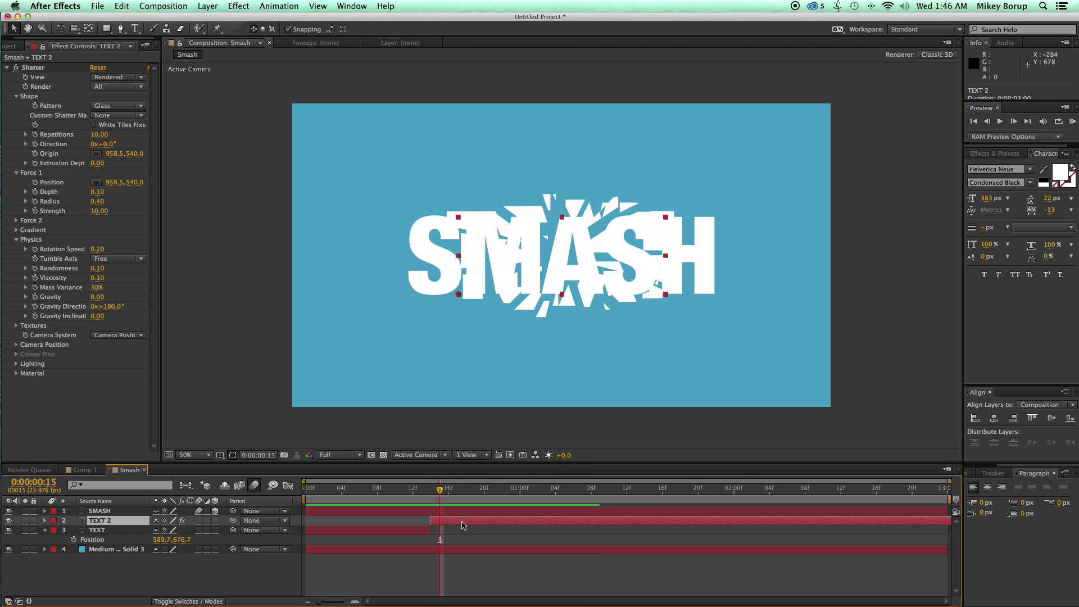
click(238, 6)
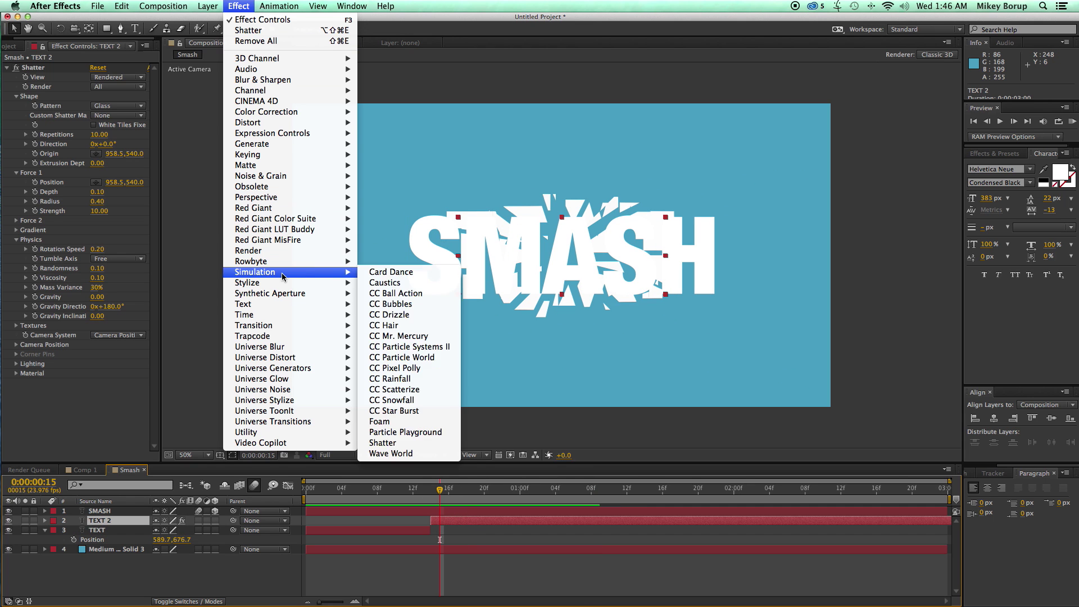
mouse_move(266, 316)
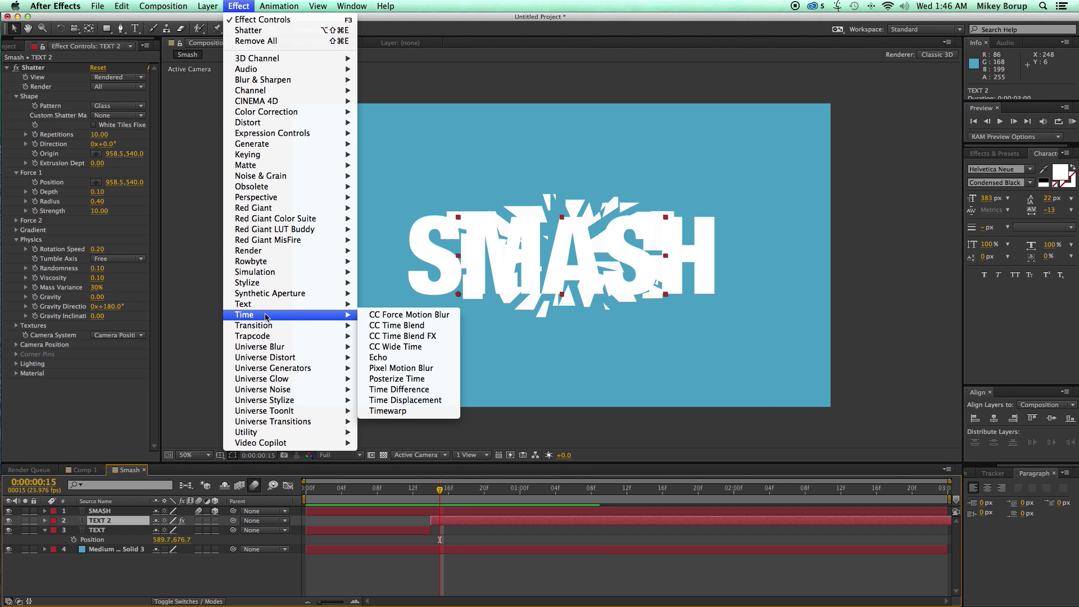
click(391, 318)
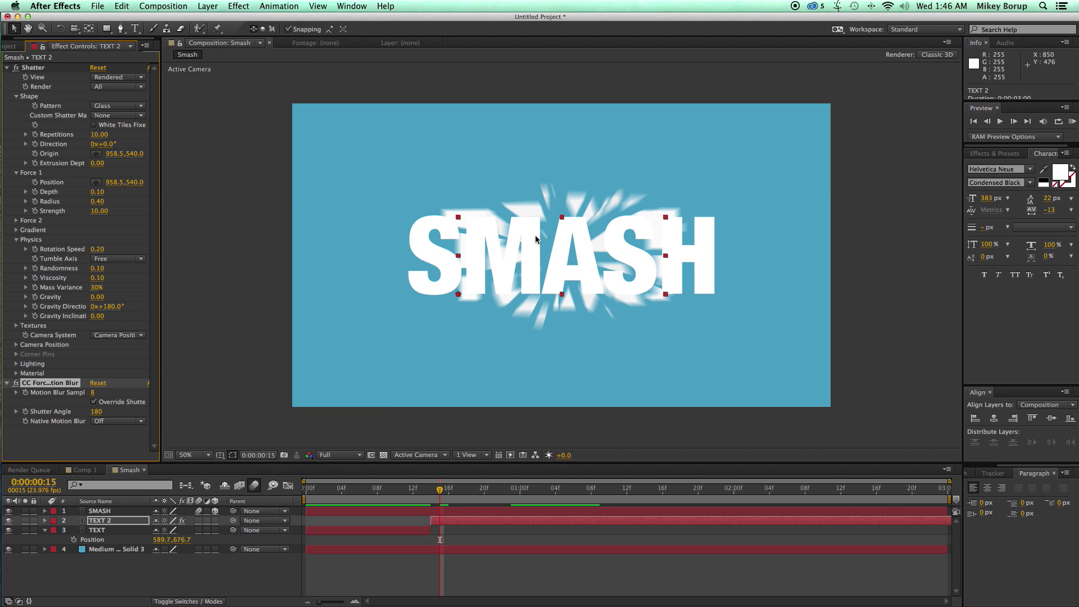
click(413, 491)
key(space)
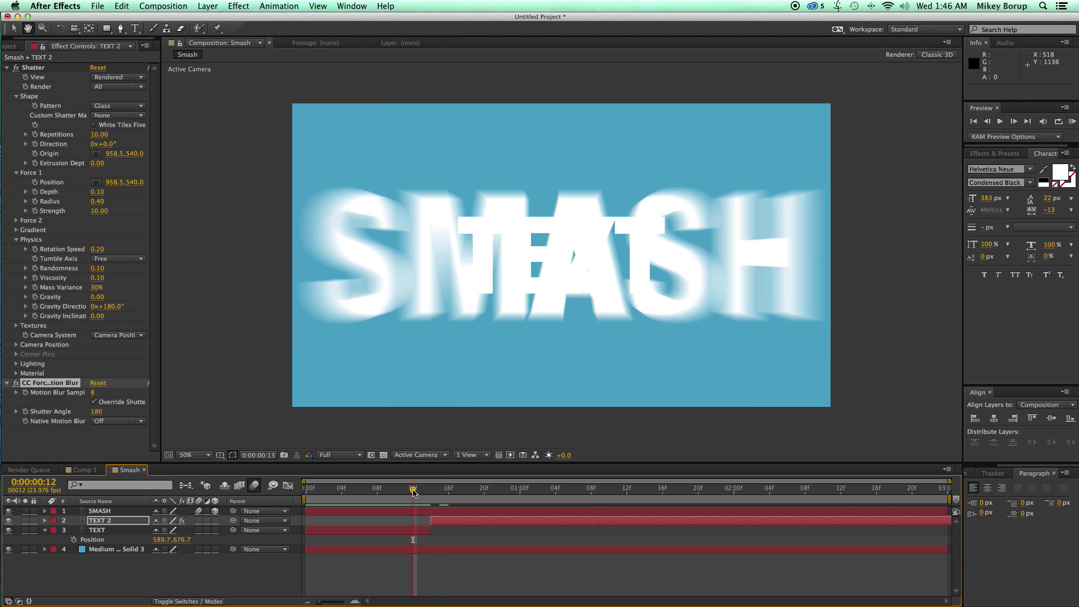